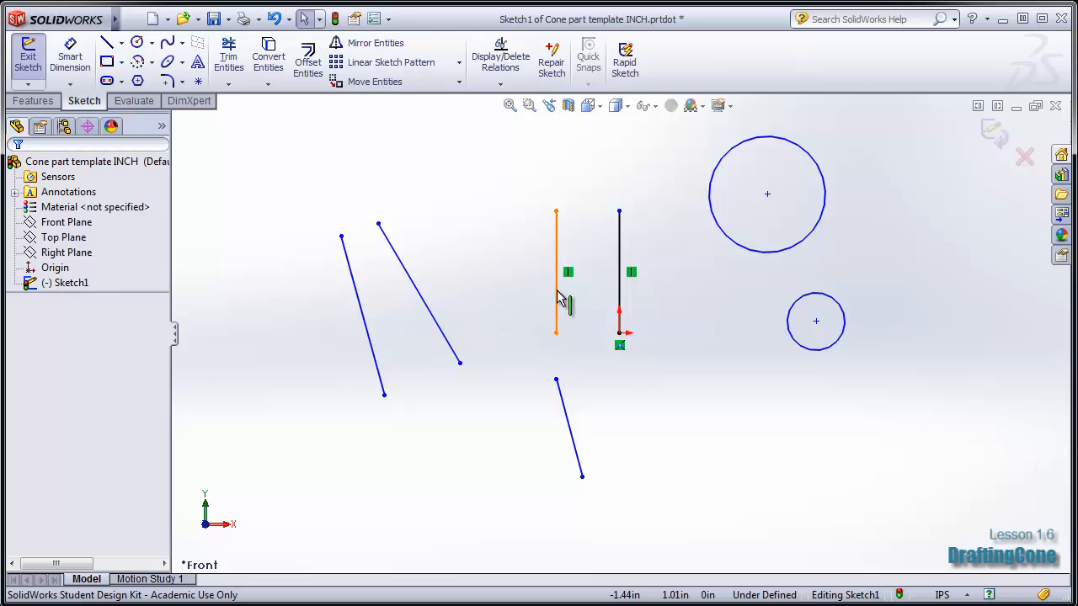
# Sketch a slanted line about 2.08 in long above the existing lines, descending toward the vertical lines.
pyautogui.click(107, 42)
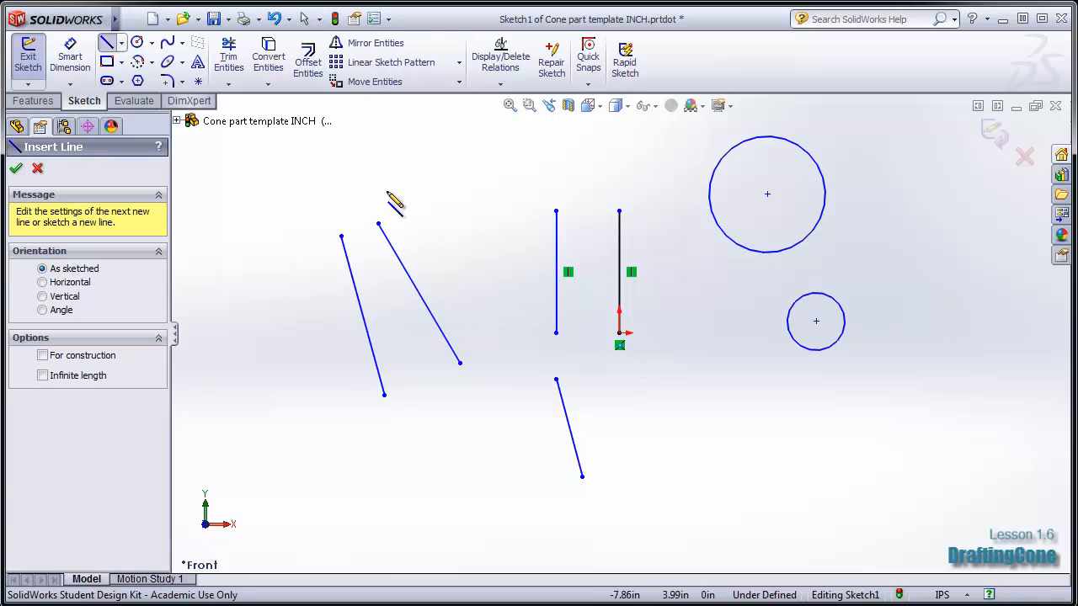
pyautogui.click(417, 172)
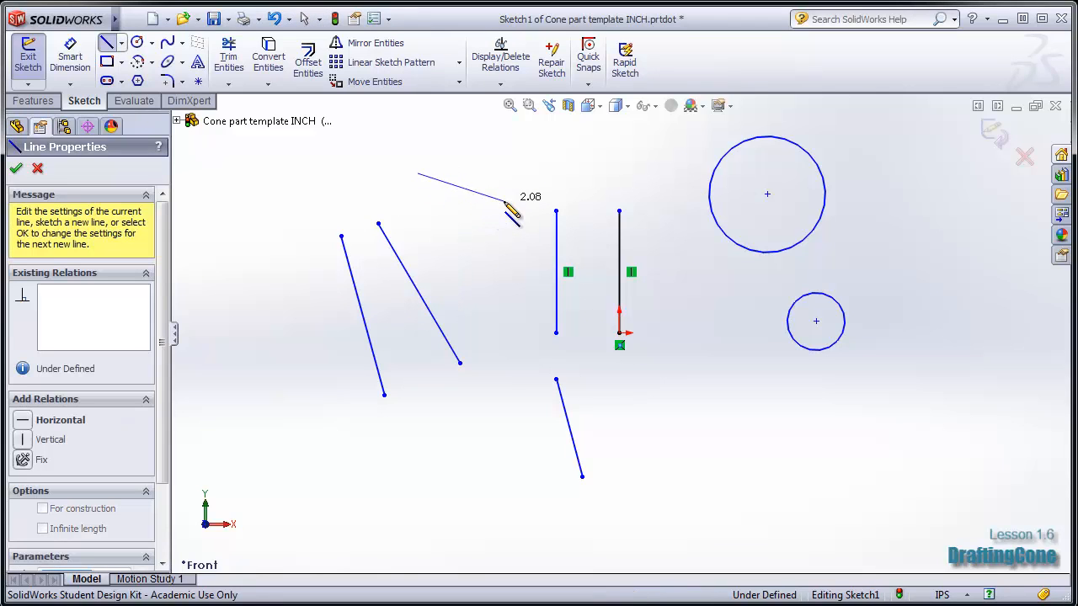
pyautogui.click(504, 200)
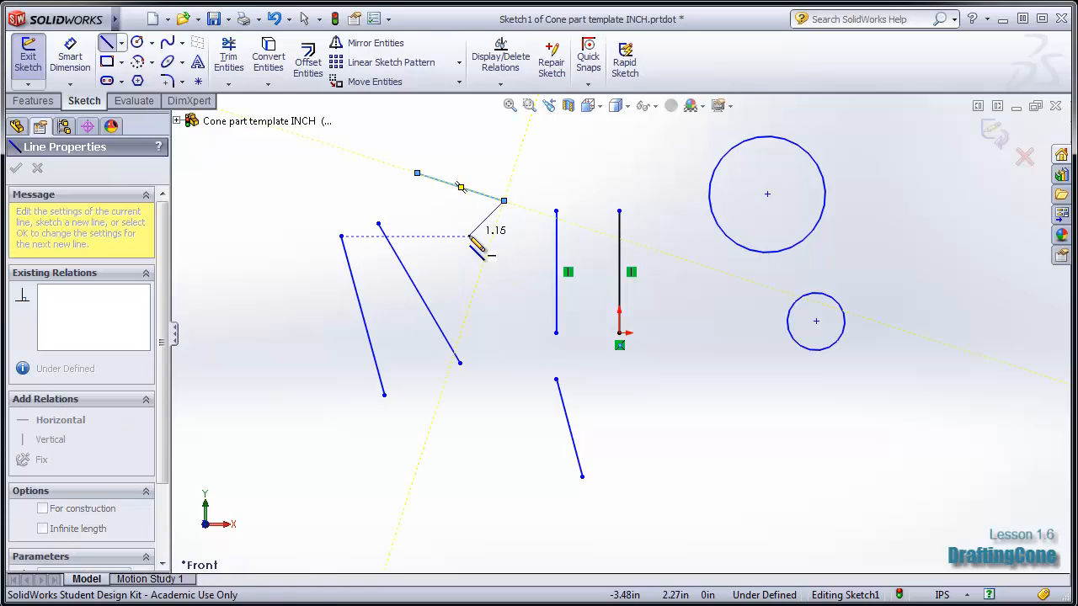
pyautogui.press('Escape')
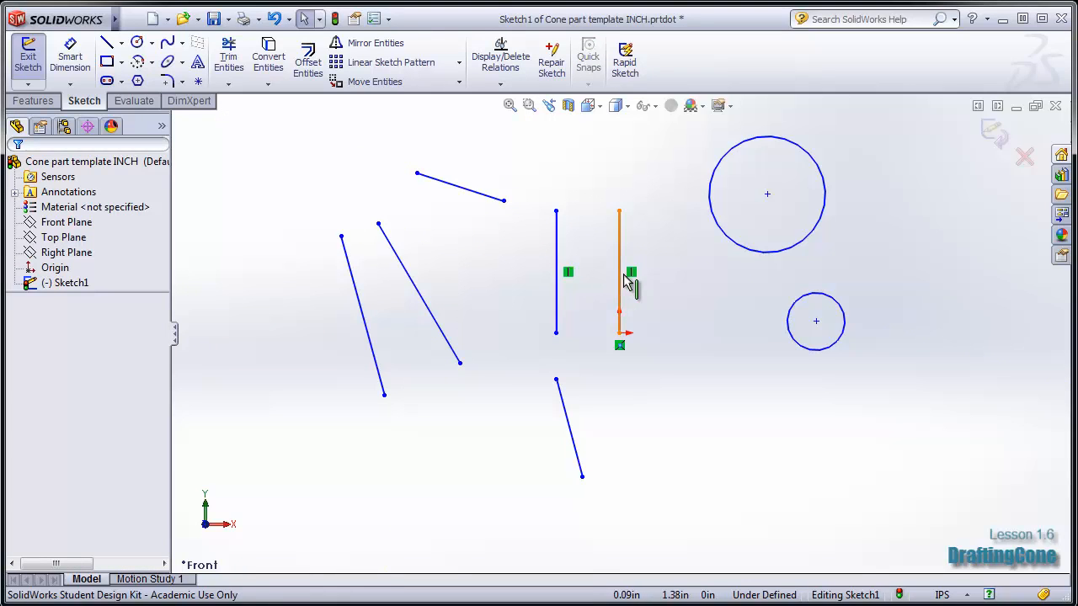
# Add vertical and horizontal relations to the new short line and delete its conflicting vertical relation.
pyautogui.click(477, 194)
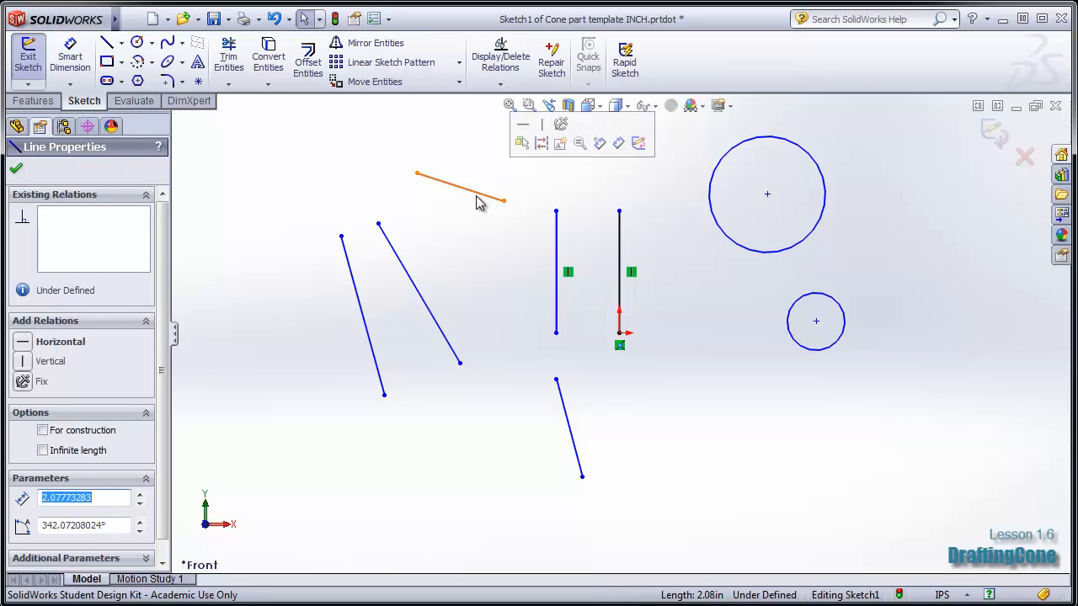
pyautogui.click(25, 362)
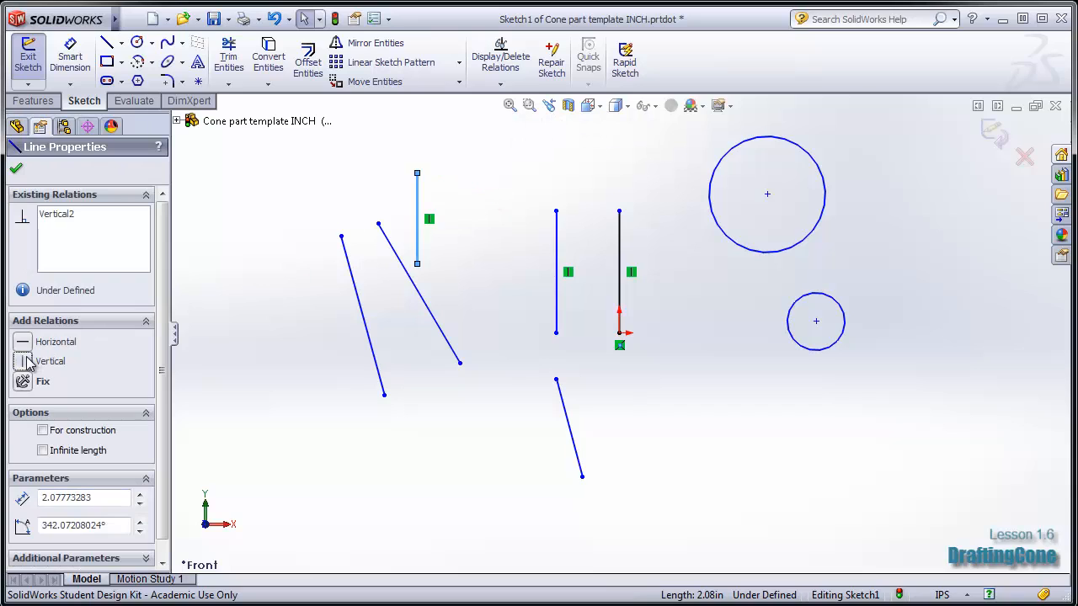
pyautogui.click(23, 342)
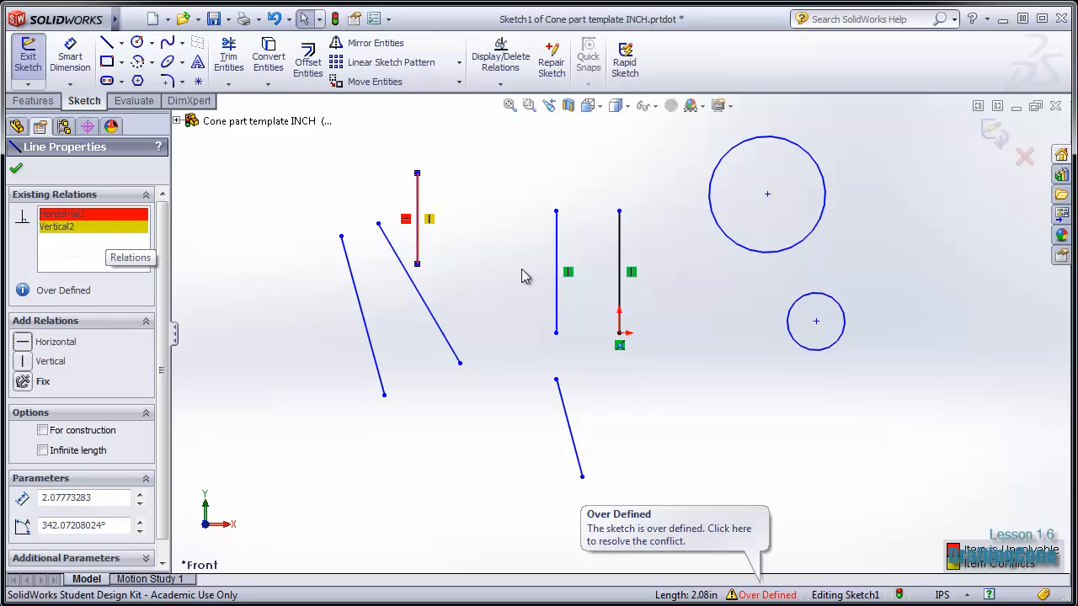
pyautogui.click(481, 258)
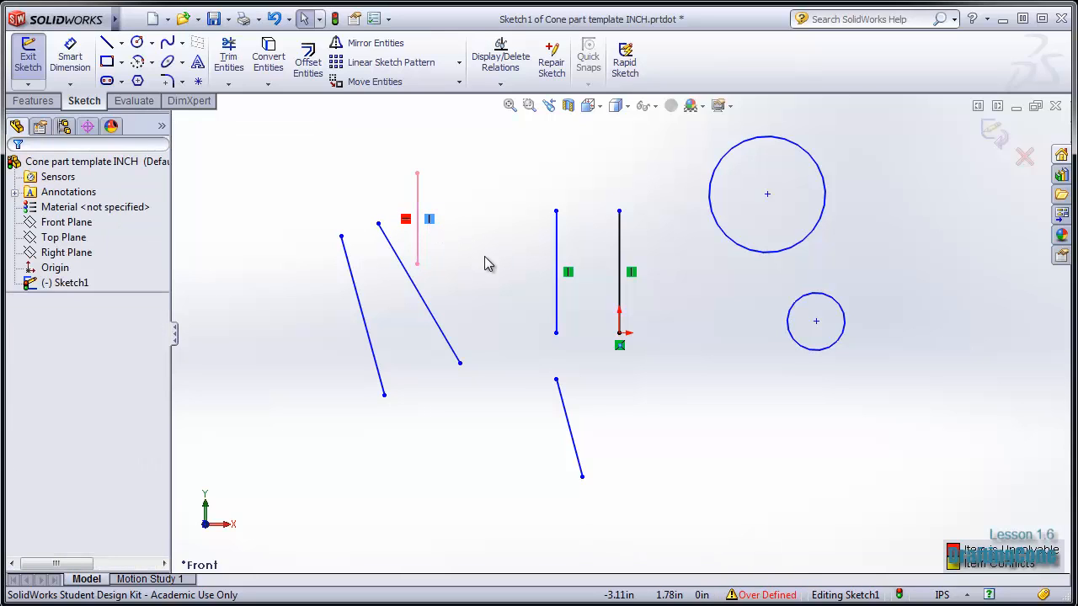
pyautogui.press('Delete')
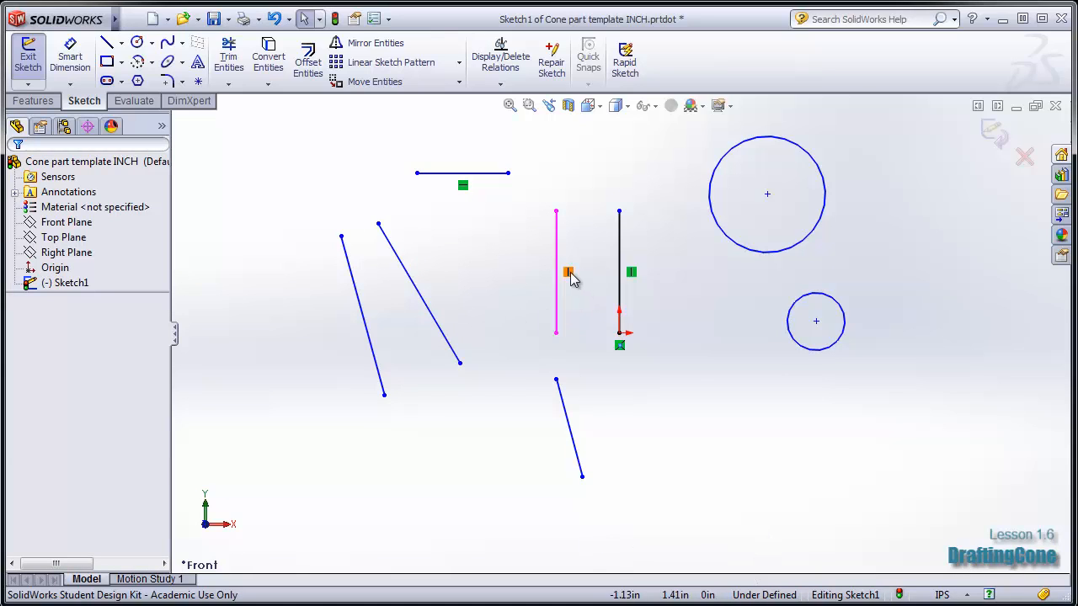
# Add a parallel relation between the two long slanted lines.
pyautogui.click(410, 282)
pyautogui.keyDown('ctrl'); pyautogui.click(368, 344); pyautogui.keyUp('ctrl')
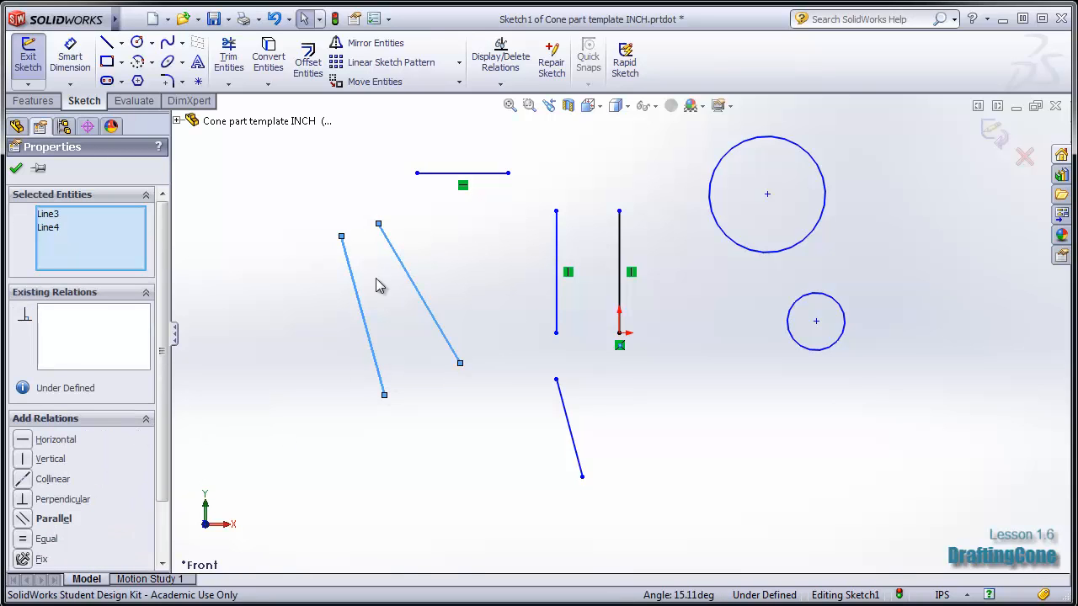
pyautogui.click(24, 523)
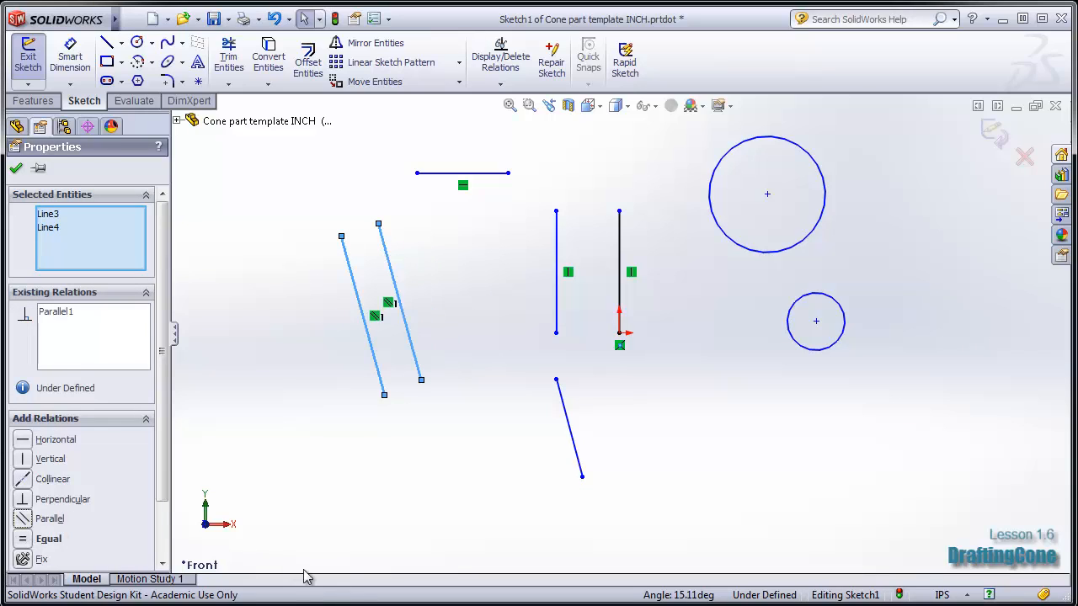
pyautogui.scroll(-2, 164, 496)
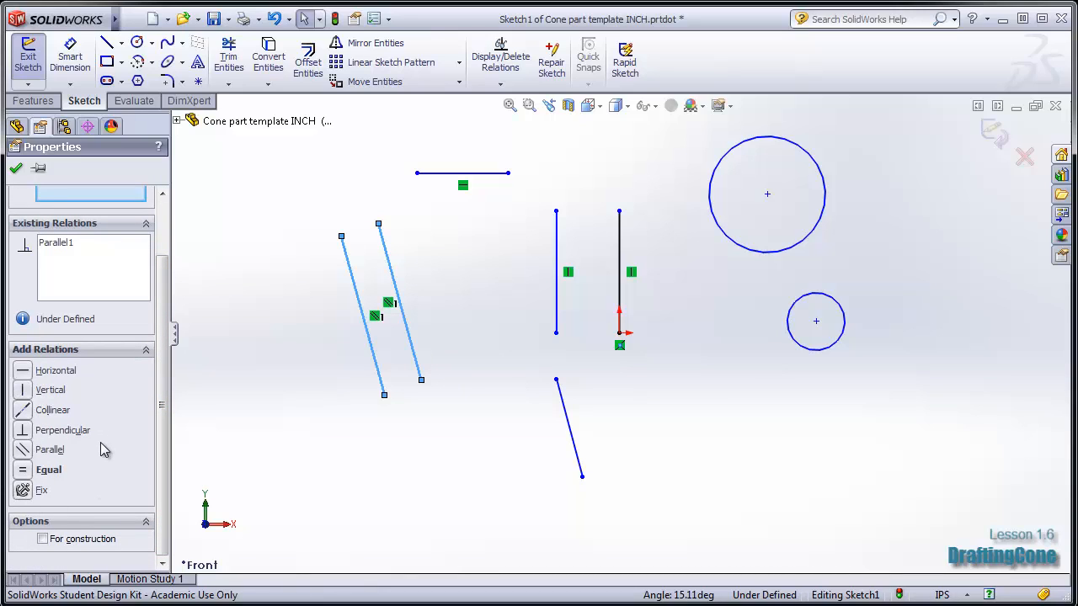
pyautogui.click(412, 446)
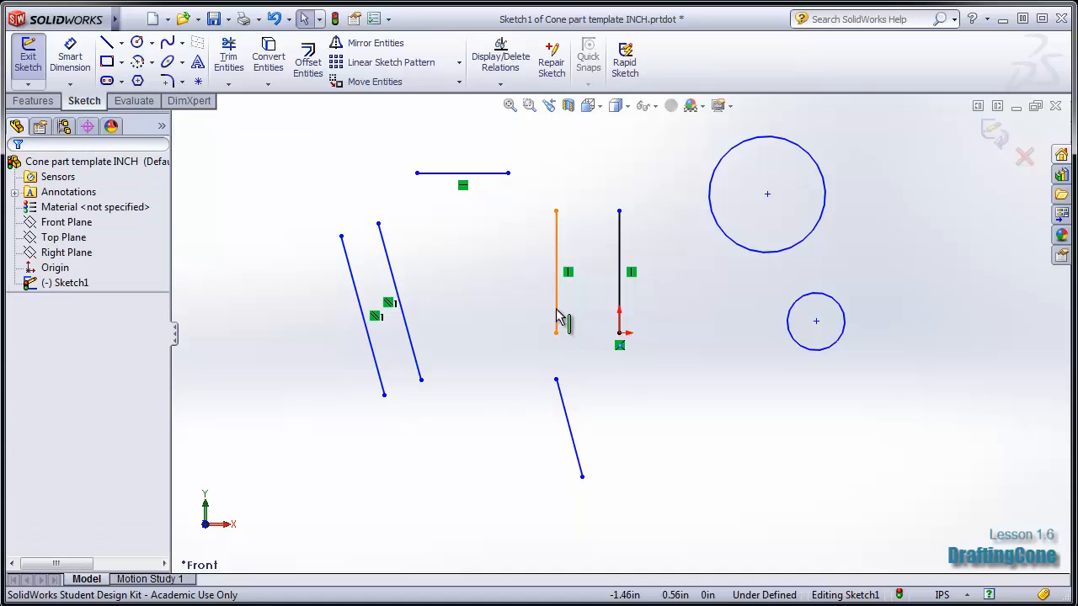
# Try a collinear relation between the free vertical line and the slanted line below it.
pyautogui.click(556, 316)
pyautogui.keyDown('ctrl'); pyautogui.click(565, 427); pyautogui.keyUp('ctrl')
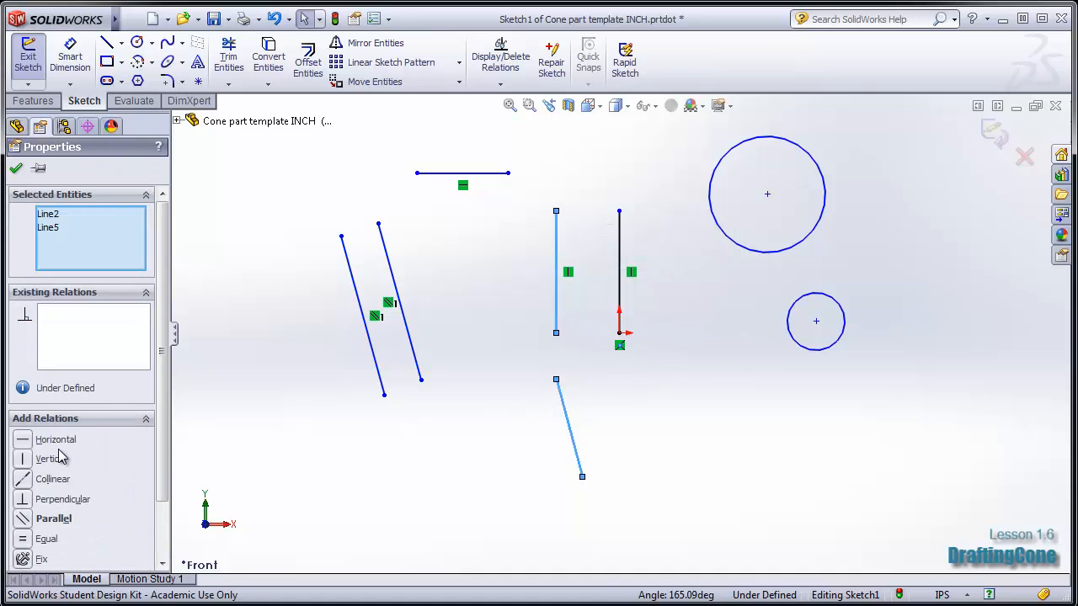
pyautogui.click(28, 480)
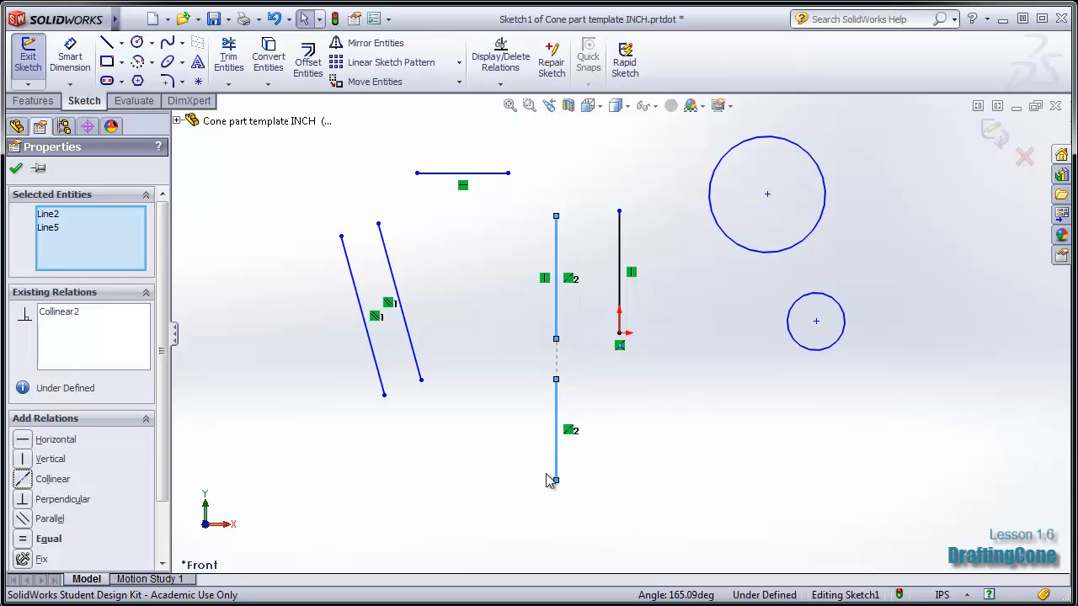
pyautogui.click(17, 168)
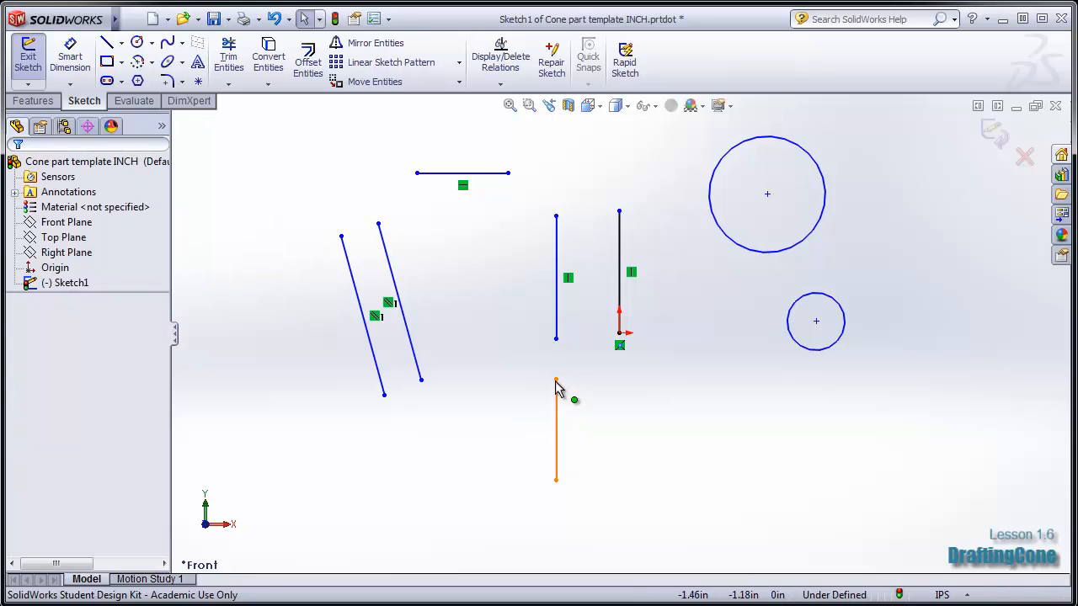
# Move the lower line's upper endpoint down and to the left, to about X -2.56 in, Y -1.96 in.
pyautogui.moveTo(556, 380); pyautogui.dragTo(508, 418)
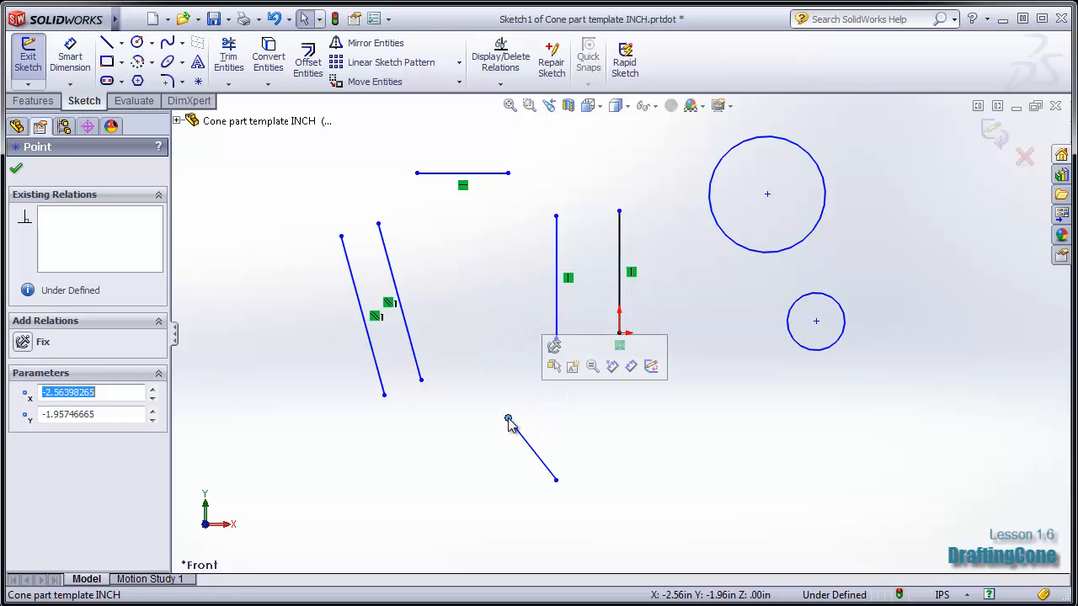
pyautogui.click(641, 449)
# Try a collinear relation between the lower slanted line and the right line of the parallel pair, and undo it.
pyautogui.click(532, 453)
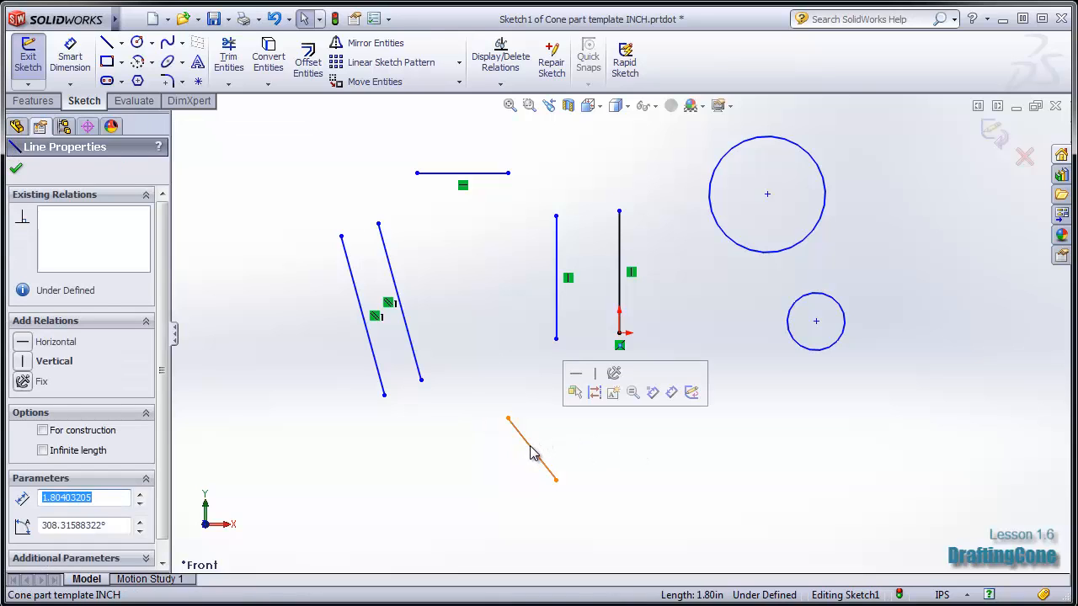
pyautogui.keyDown('ctrl'); pyautogui.click(415, 356); pyautogui.keyUp('ctrl')
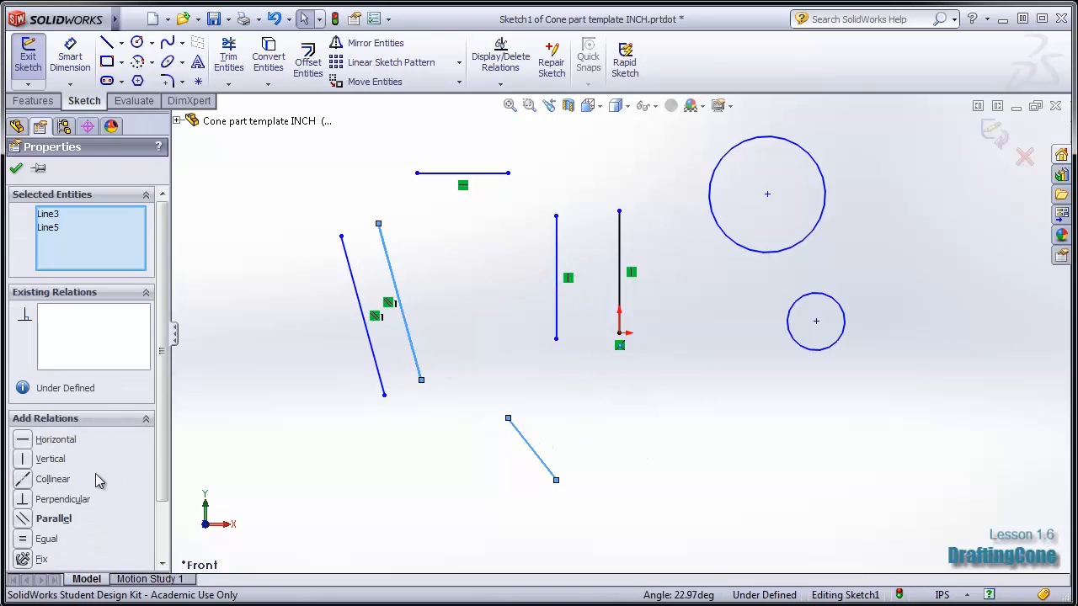
pyautogui.click(29, 480)
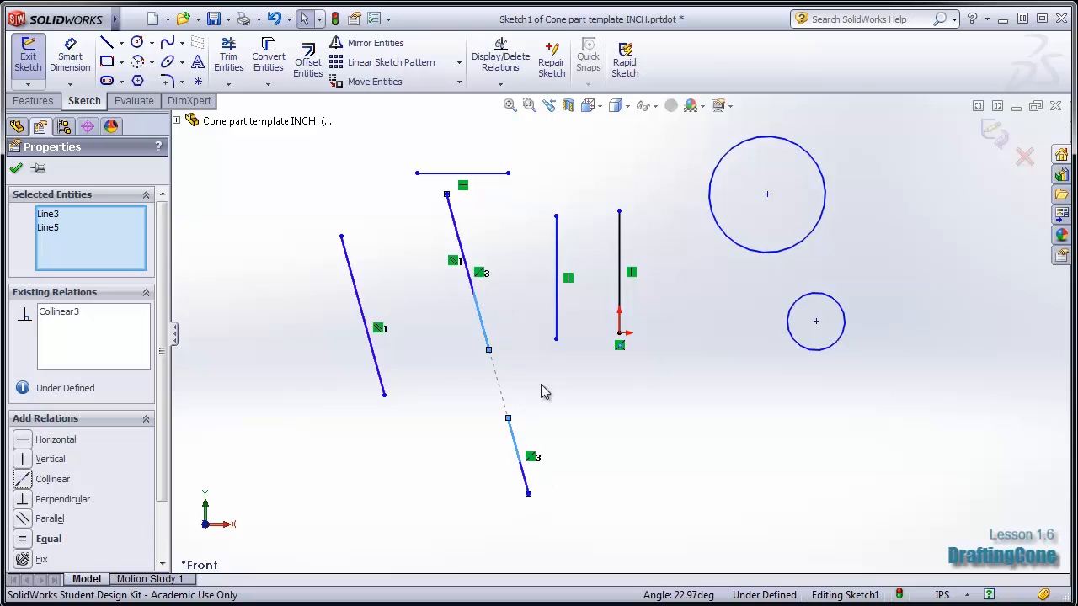
pyautogui.click(649, 514)
pyautogui.hotkey('ctrl', 'z')
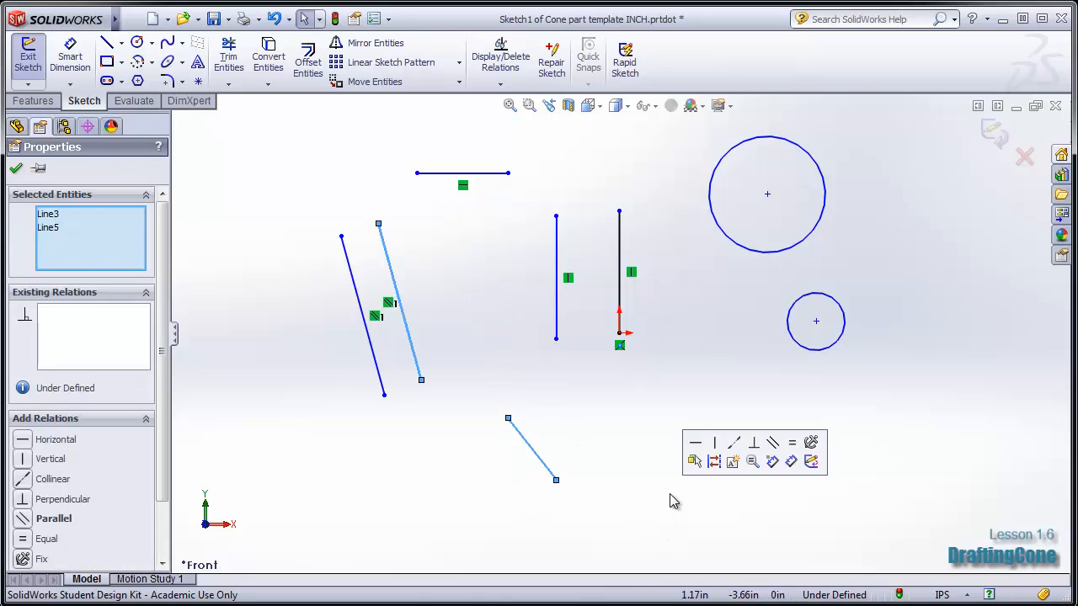
pyautogui.click(678, 455)
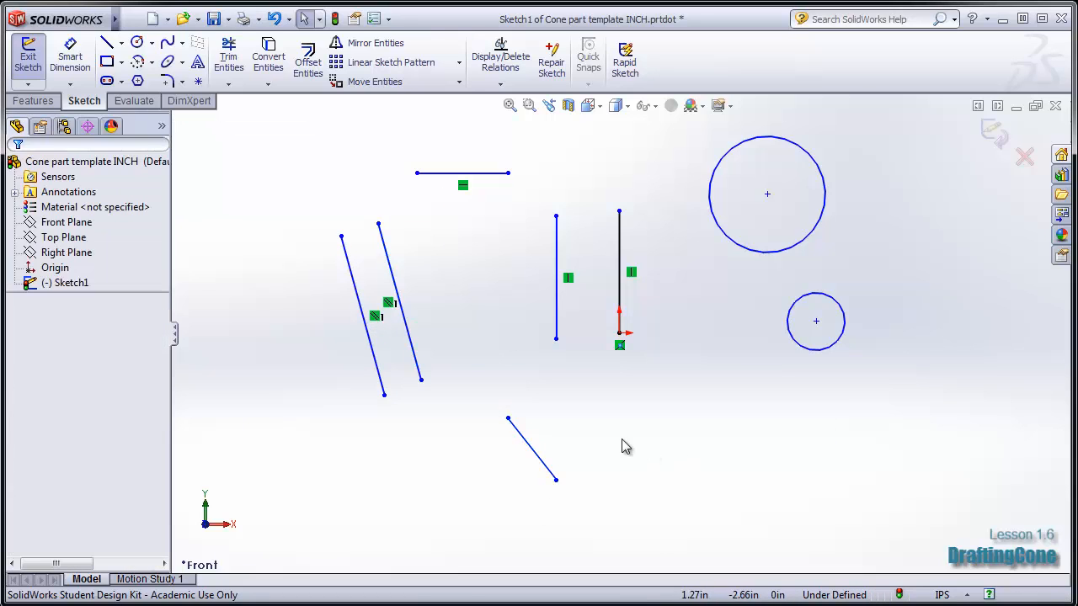
# Add a fix relation to the right line of the parallel pair.
pyautogui.click(414, 354)
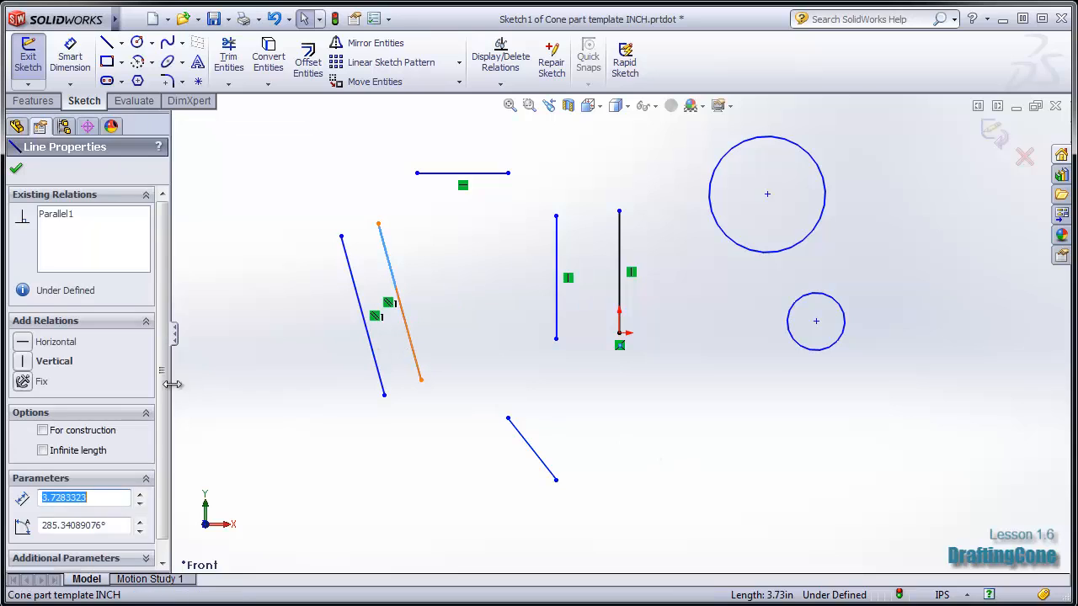
pyautogui.click(23, 382)
pyautogui.click(486, 507)
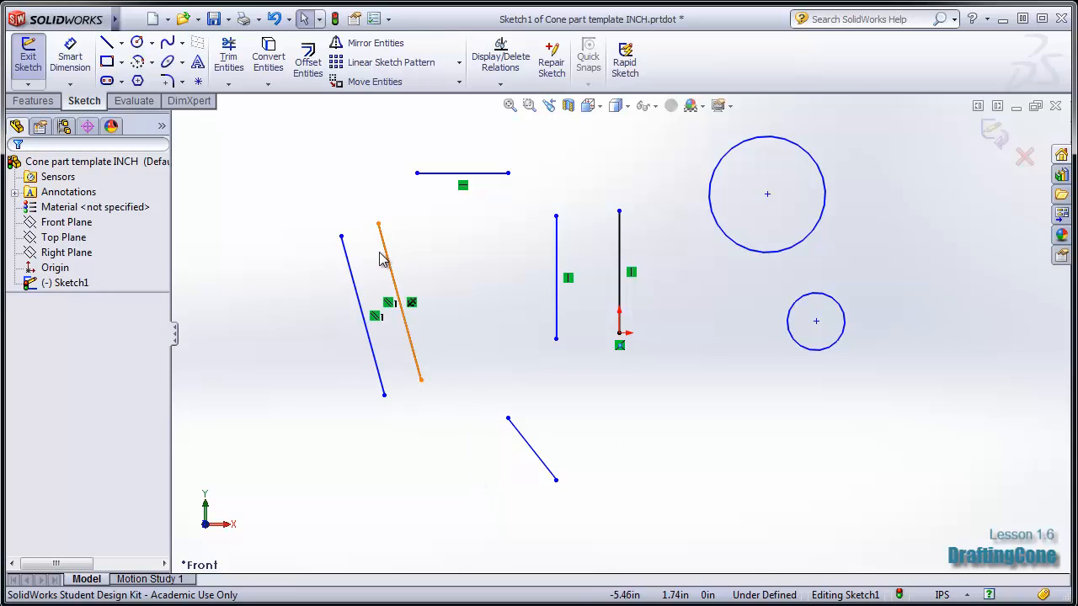
# Make the lower slanted line collinear with the fixed line of the parallel pair.
pyautogui.click(544, 466)
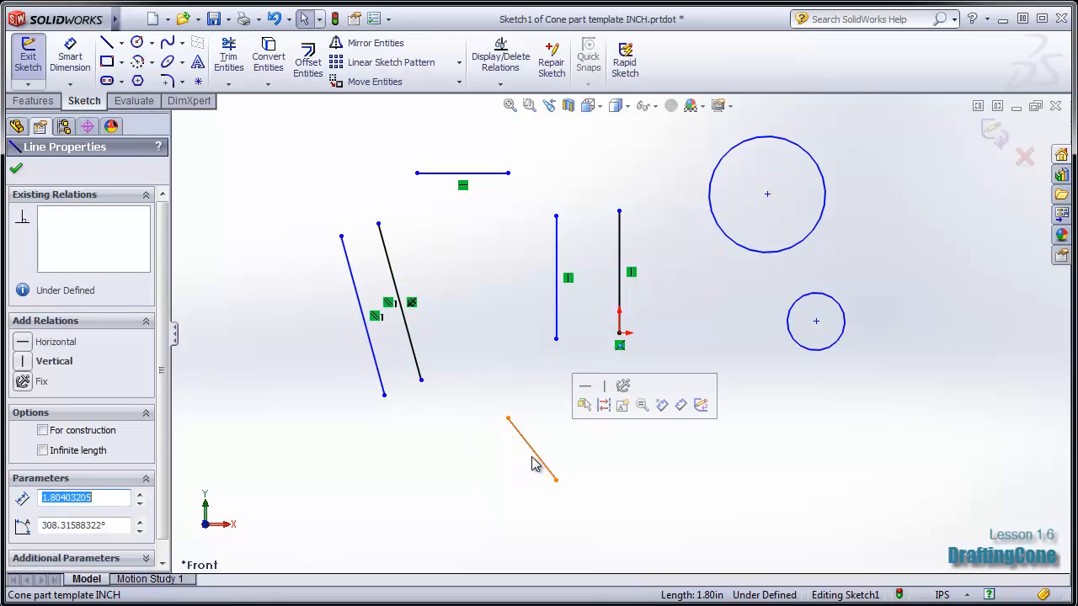
pyautogui.keyDown('ctrl'); pyautogui.click(417, 362); pyautogui.keyUp('ctrl')
pyautogui.click(22, 481)
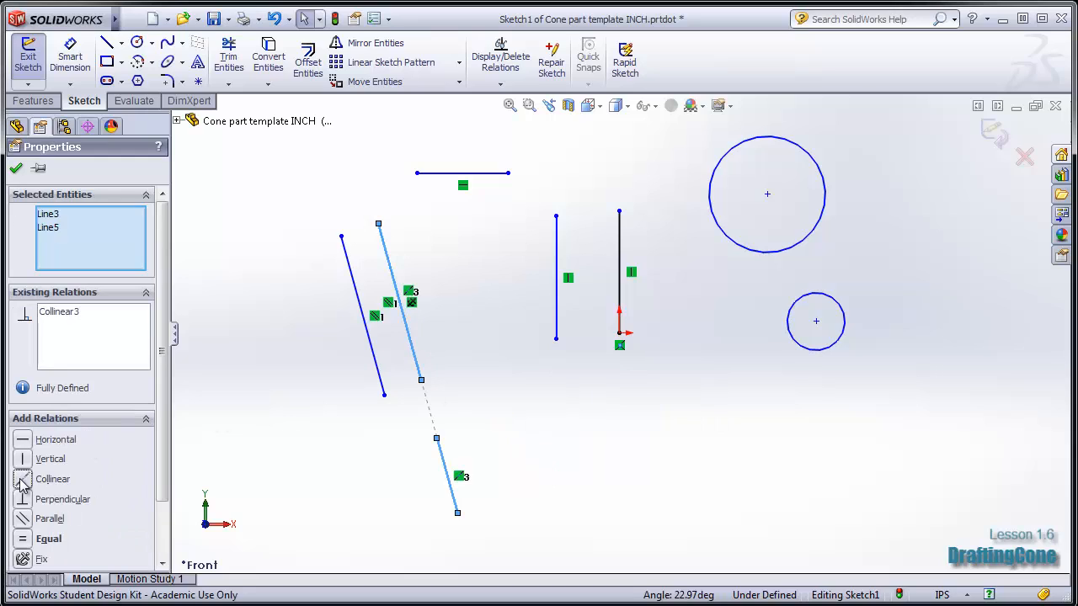
pyautogui.click(546, 508)
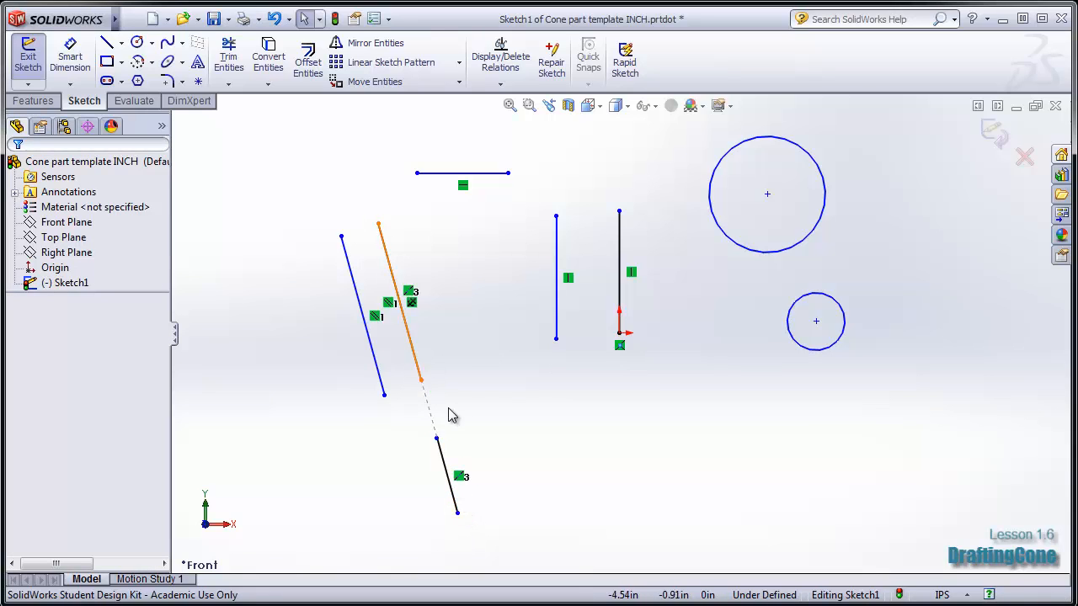
# Stretch the lower collinear line at both endpoints to a length of about 3.33 in.
pyautogui.moveTo(437, 438); pyautogui.dragTo(429, 411)
pyautogui.moveTo(457, 514); pyautogui.dragTo(467, 548)
pyautogui.click(459, 517)
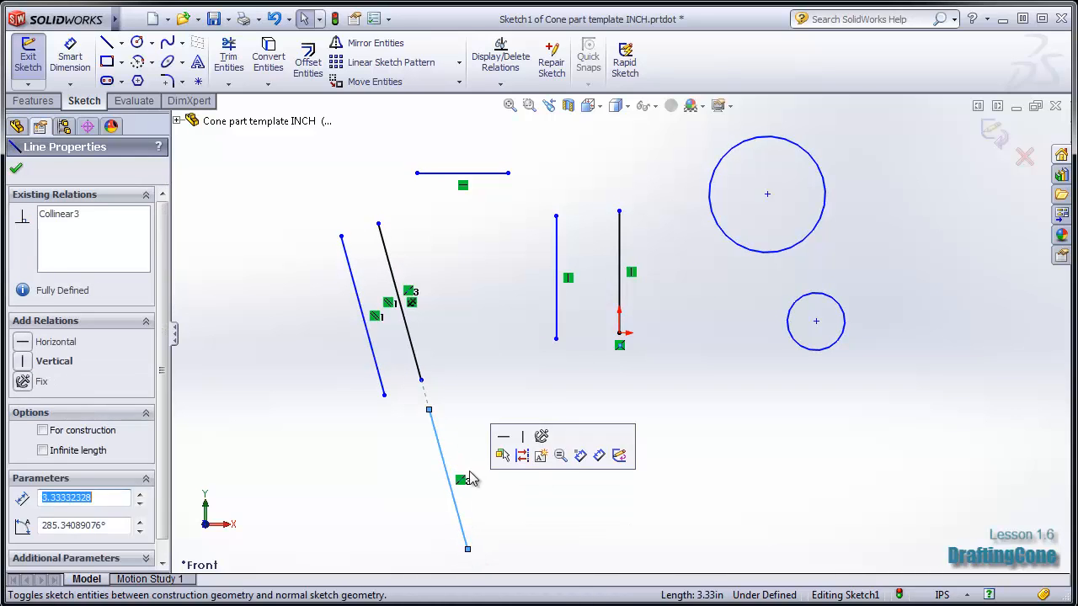
pyautogui.click(731, 490)
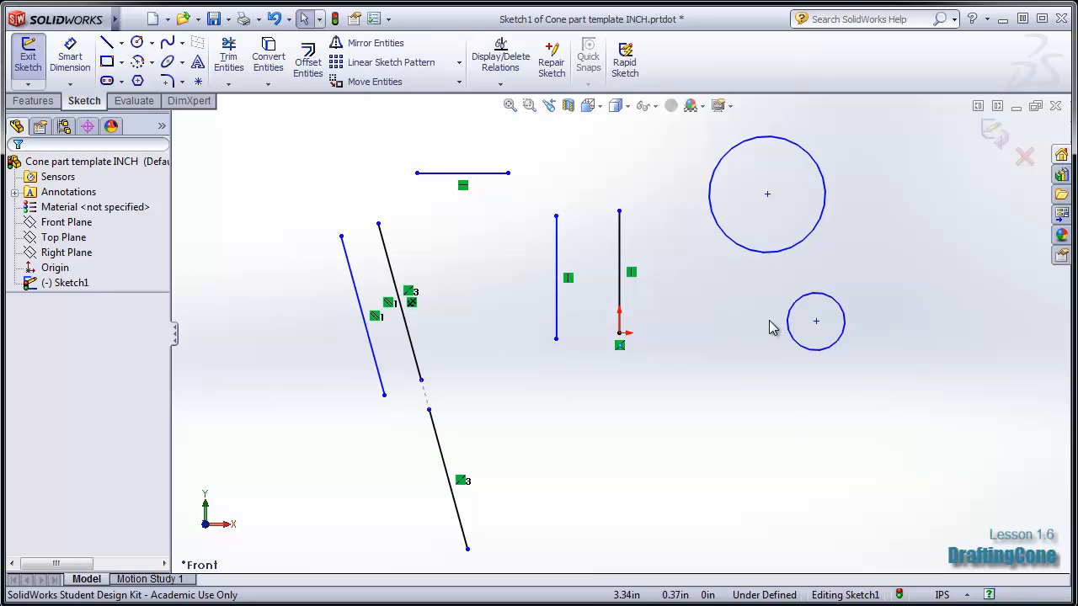
# Add an equal relation between the small circle and the large circle.
pyautogui.click(790, 339)
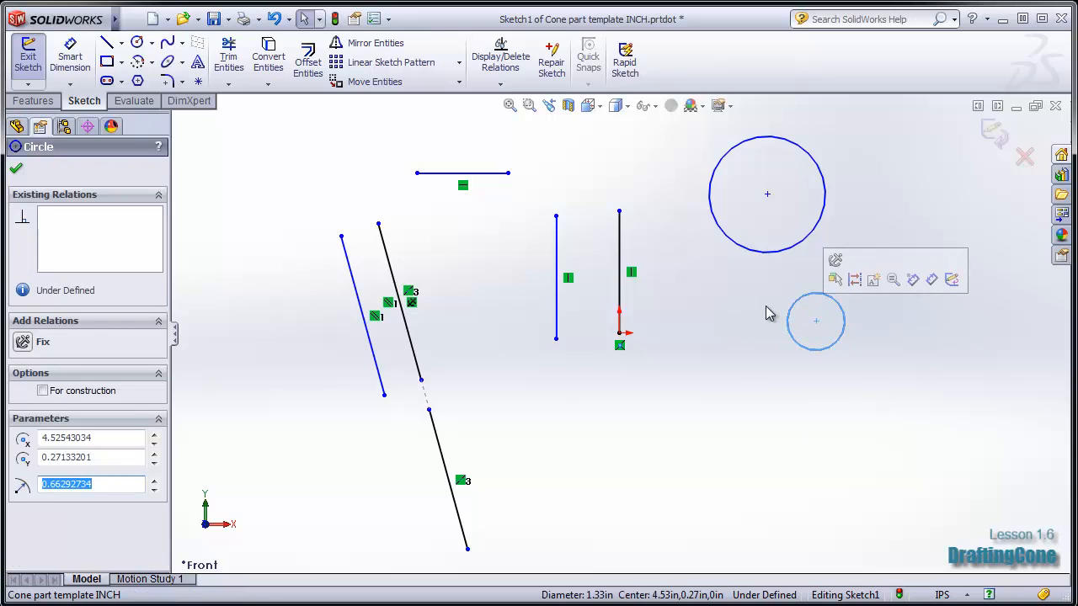
pyautogui.keyDown('ctrl'); pyautogui.click(761, 253); pyautogui.keyUp('ctrl')
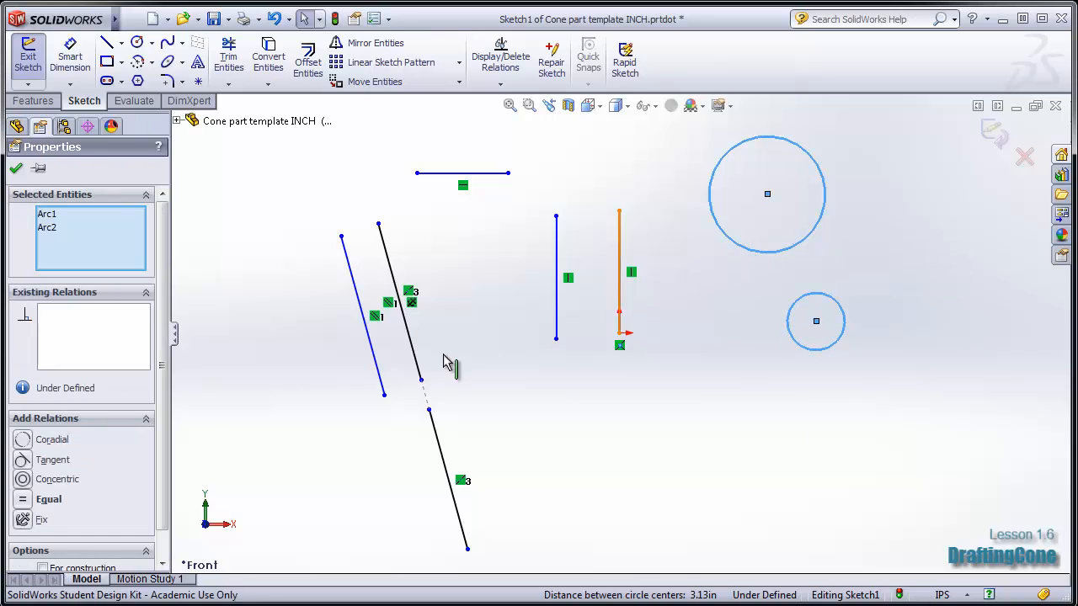
pyautogui.click(23, 500)
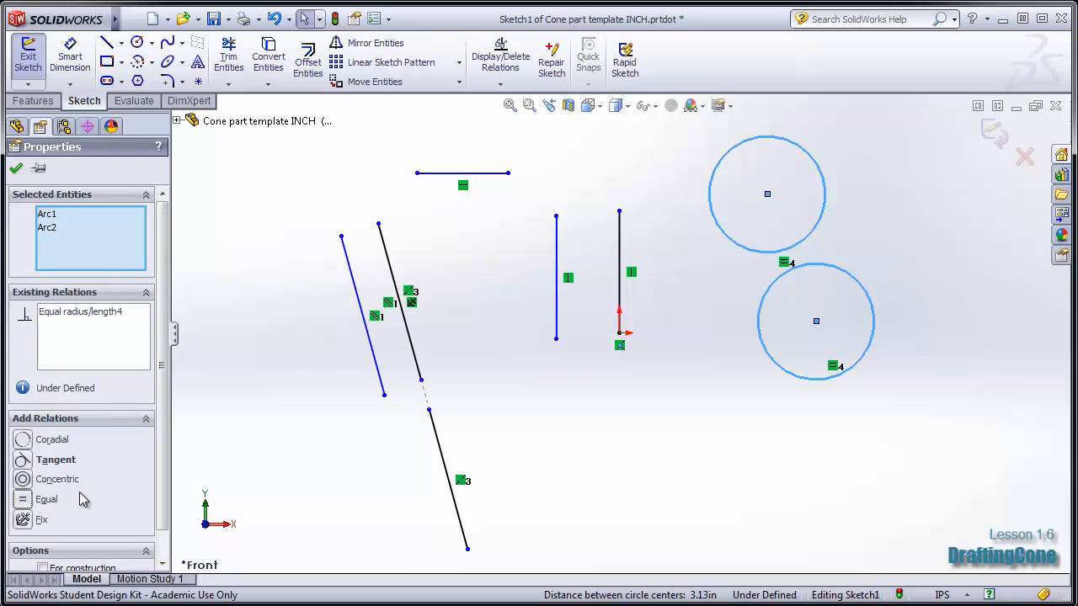
pyautogui.click(16, 170)
# Add a 2.5 in diameter dimension to the lower of the two equal circles.
pyautogui.moveTo(955, 449); pyautogui.dragTo(968, 277, button='right')
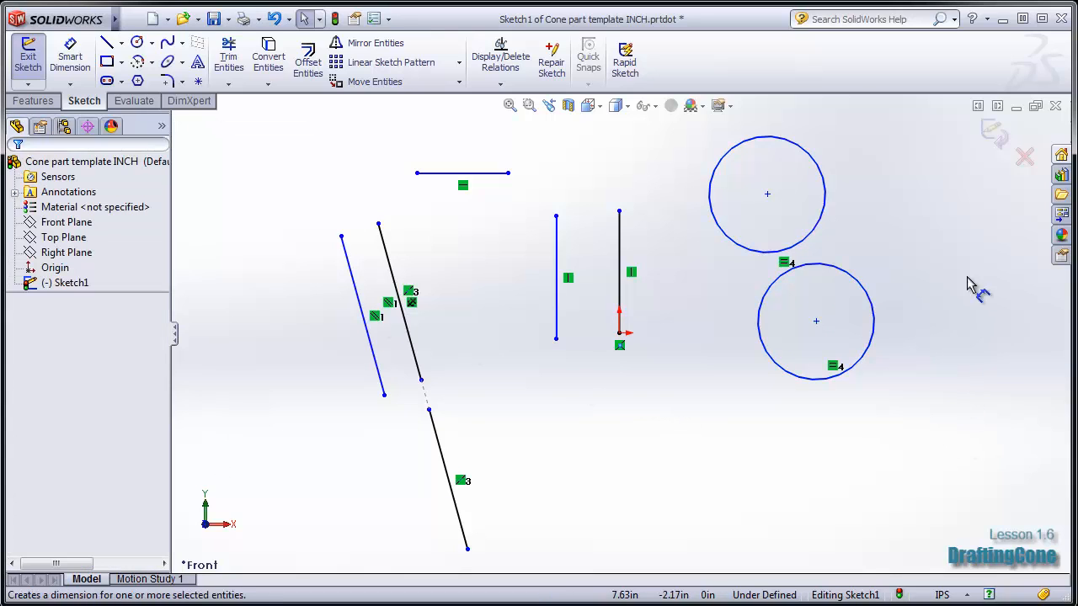
pyautogui.click(876, 307)
pyautogui.click(933, 374)
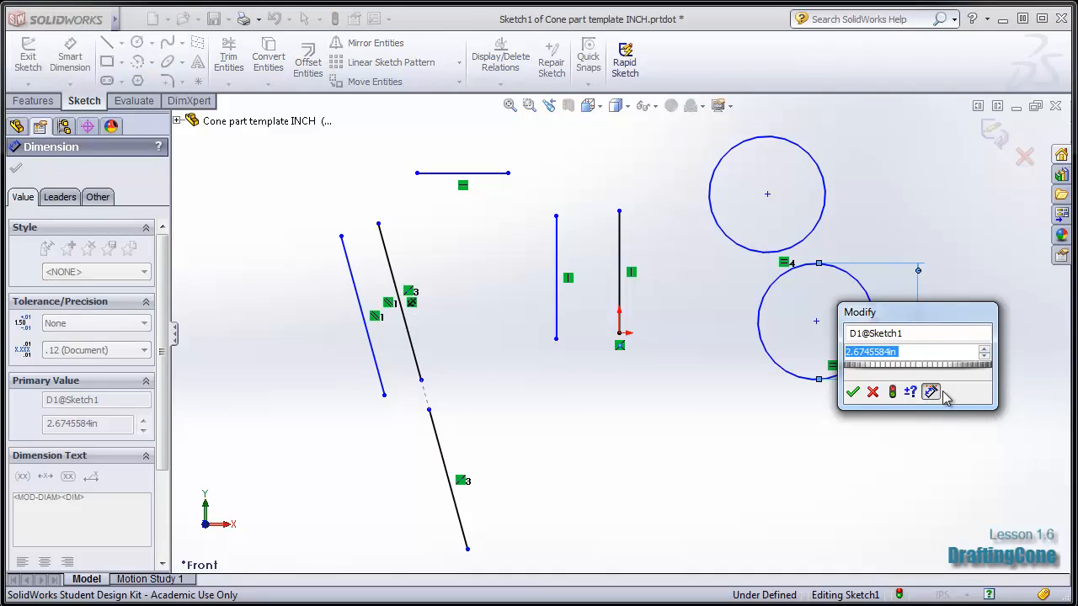
pyautogui.write('2.5')
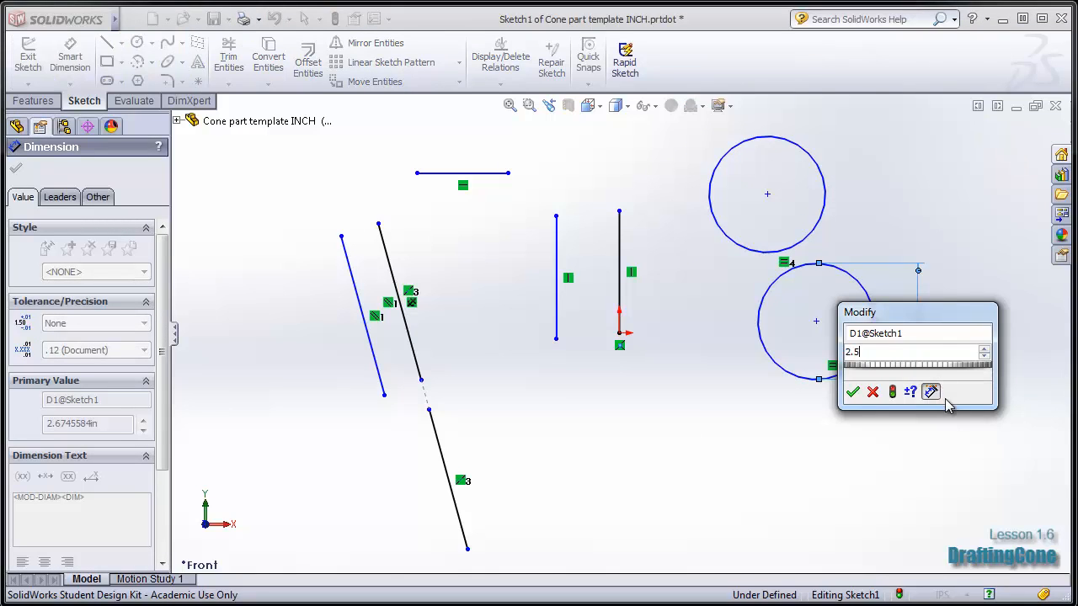
pyautogui.press('Return')
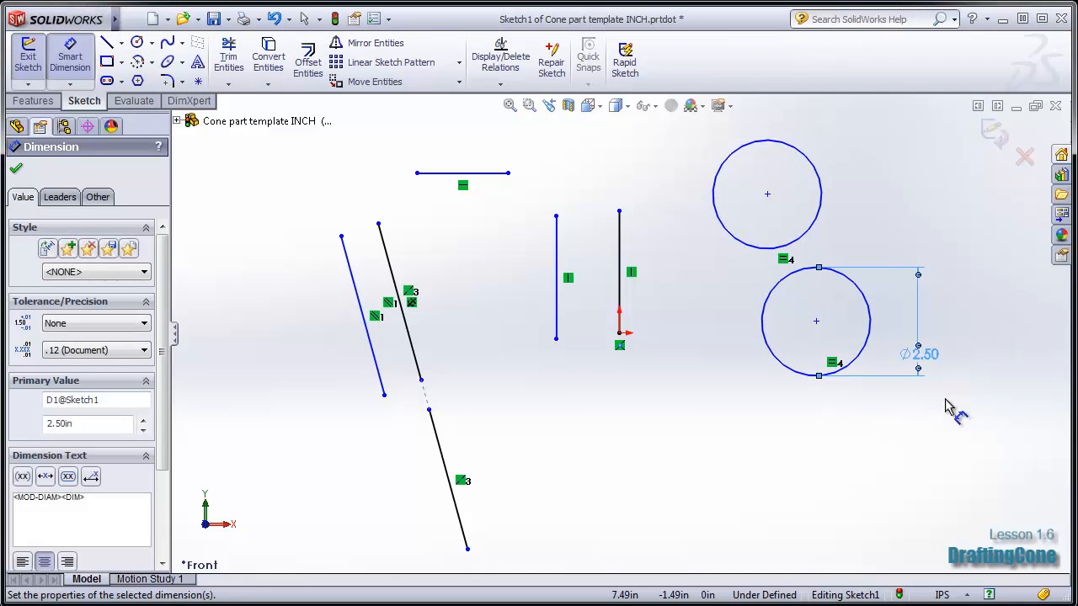
# Set the lower circle's diameter dimension to .75 in.
pyautogui.click(926, 357)
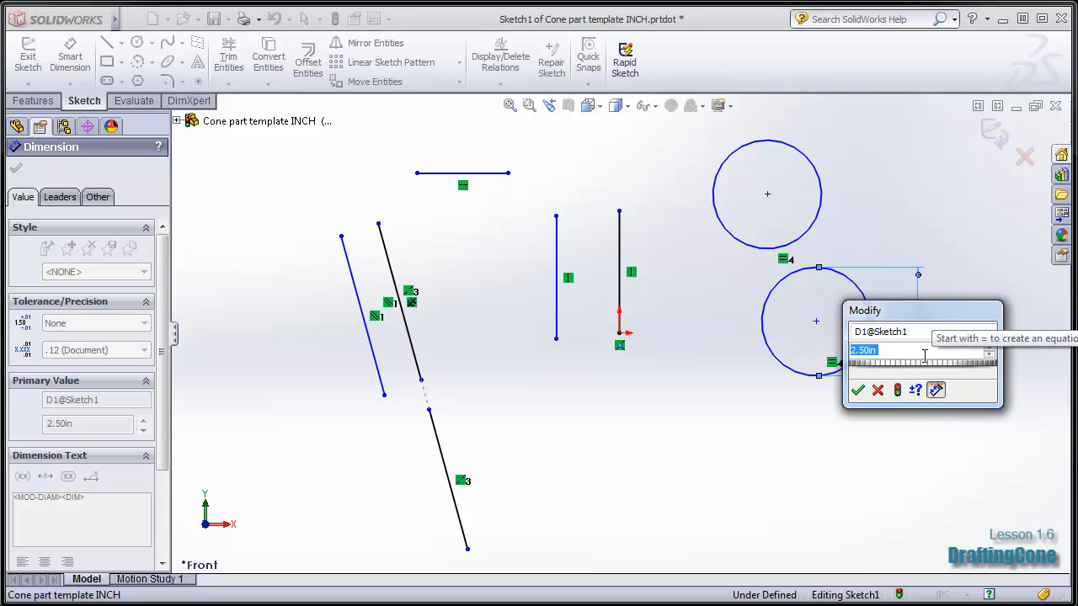
pyautogui.write('.75')
pyautogui.press('Return')
pyautogui.click(471, 438)
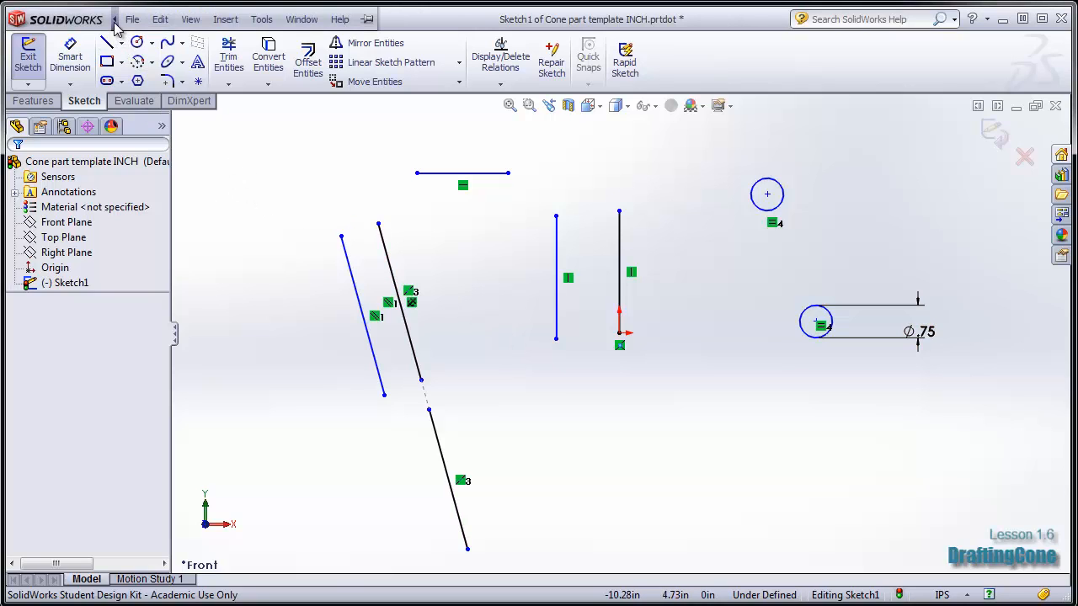
# Turn off the display of sketch relations.
pyautogui.click(135, 19)
pyautogui.moveTo(184, 24)
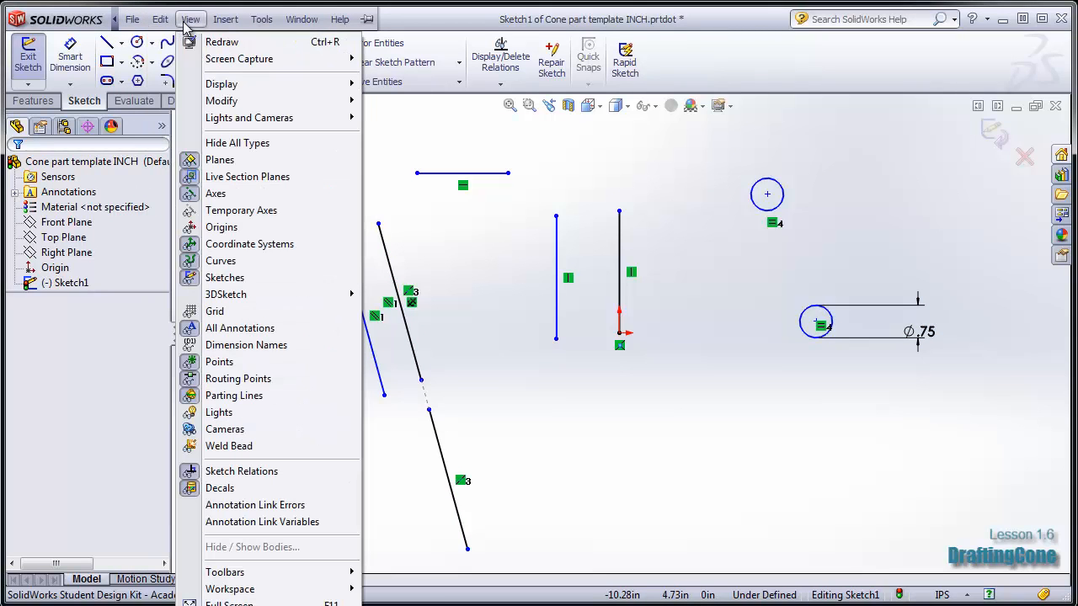
pyautogui.click(242, 472)
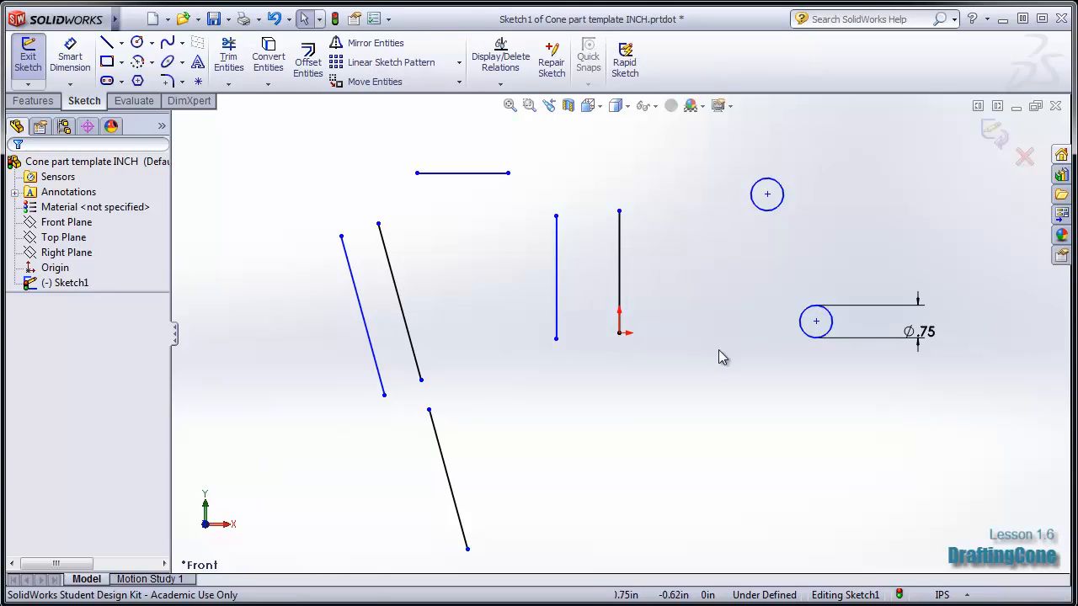
# Examine the existing relations of the fixed slanted line, the free vertical line and the lower circle one by one.
pyautogui.click(409, 332)
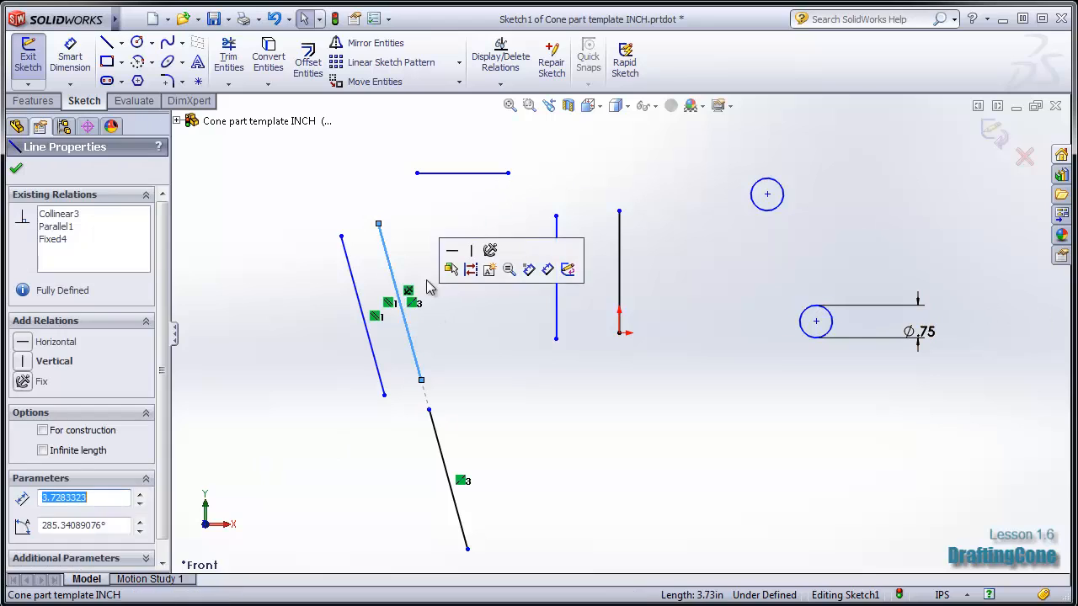
pyautogui.click(503, 404)
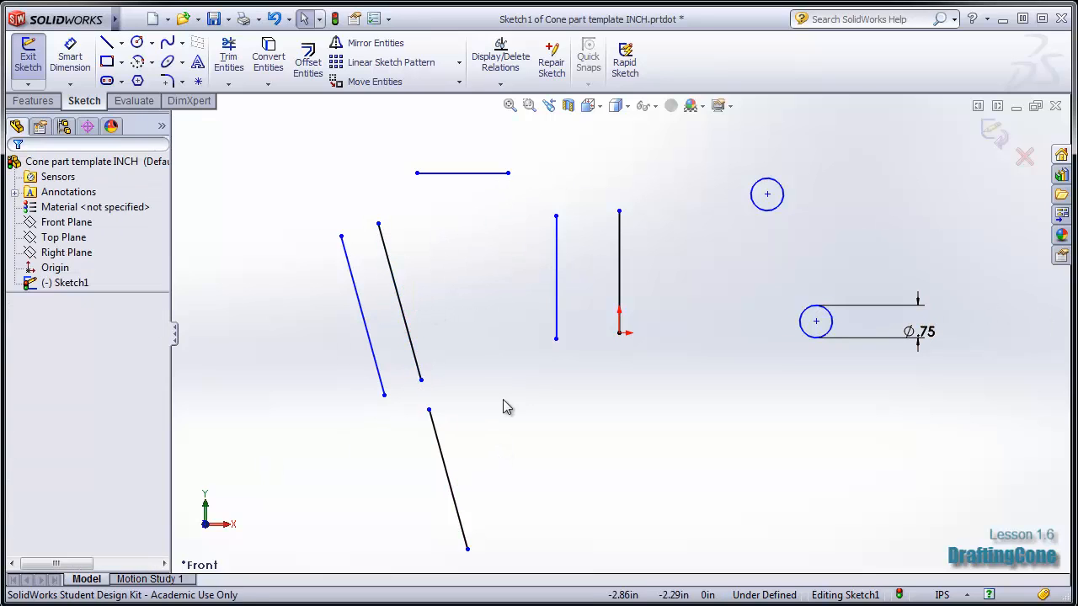
pyautogui.click(556, 290)
pyautogui.click(505, 372)
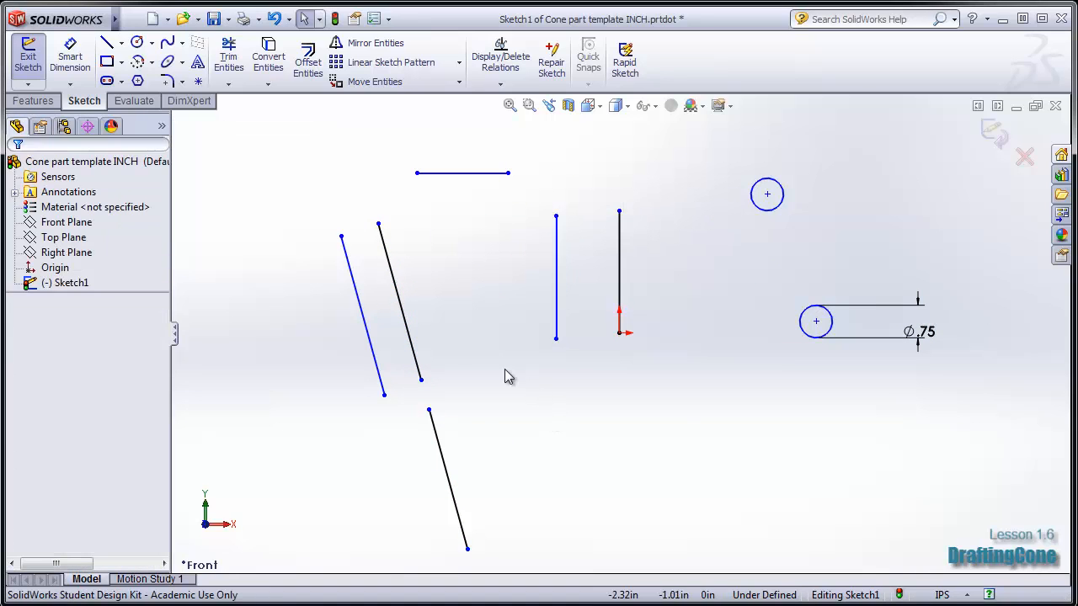
pyautogui.click(413, 344)
pyautogui.click(745, 401)
pyautogui.click(814, 336)
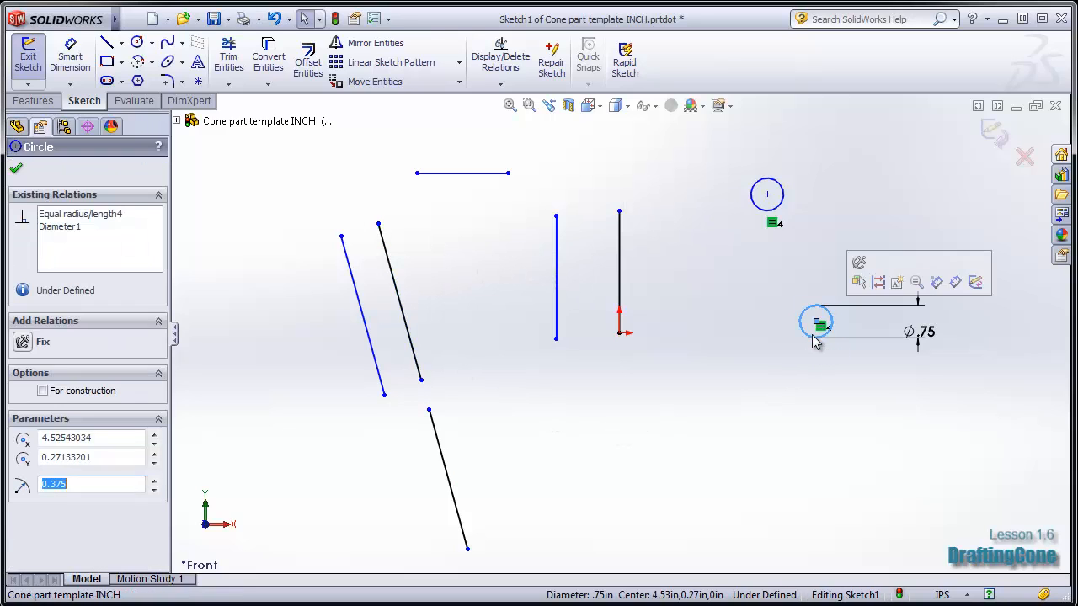
pyautogui.click(691, 414)
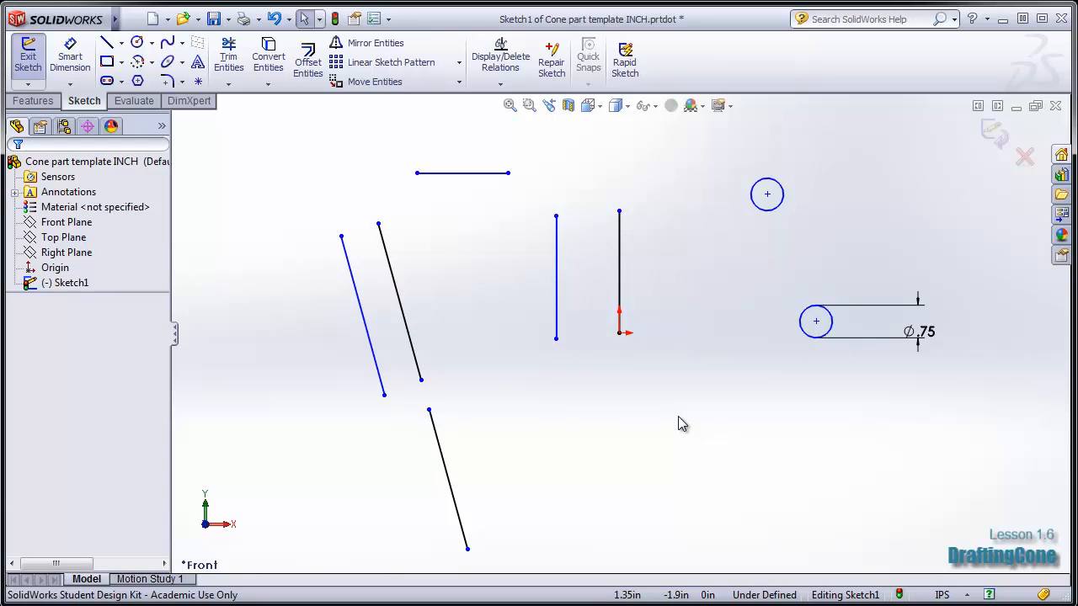